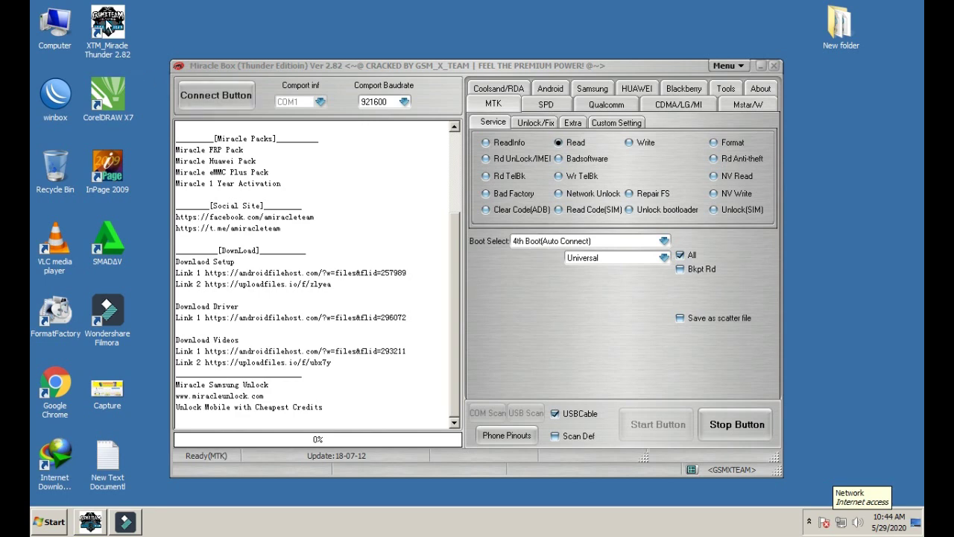
Look through the Qualcomm, MTK, Samsung and Coolsand/RDA service pages of Miracle Box, checking whether an operation can be started
click(283, 69)
drag(283, 70, 237, 65)
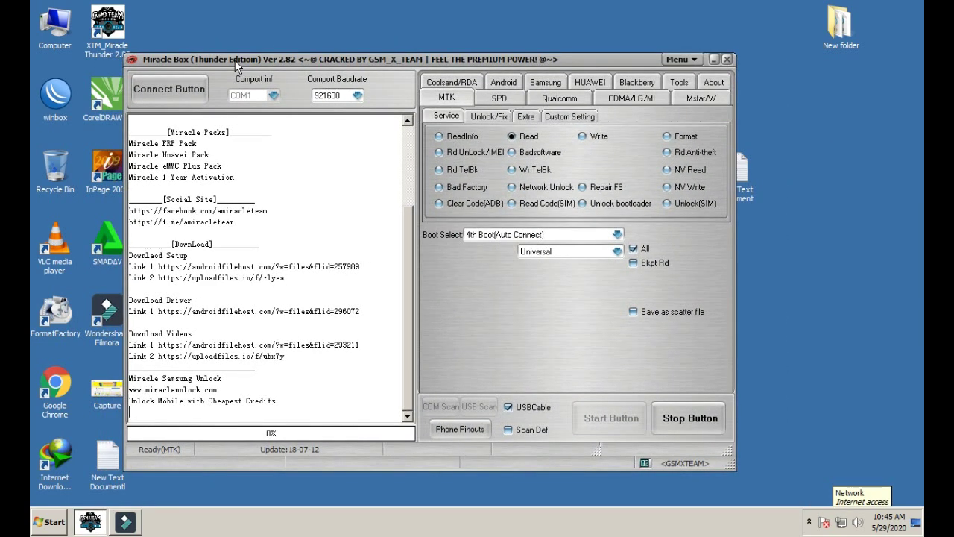
click(489, 104)
click(562, 102)
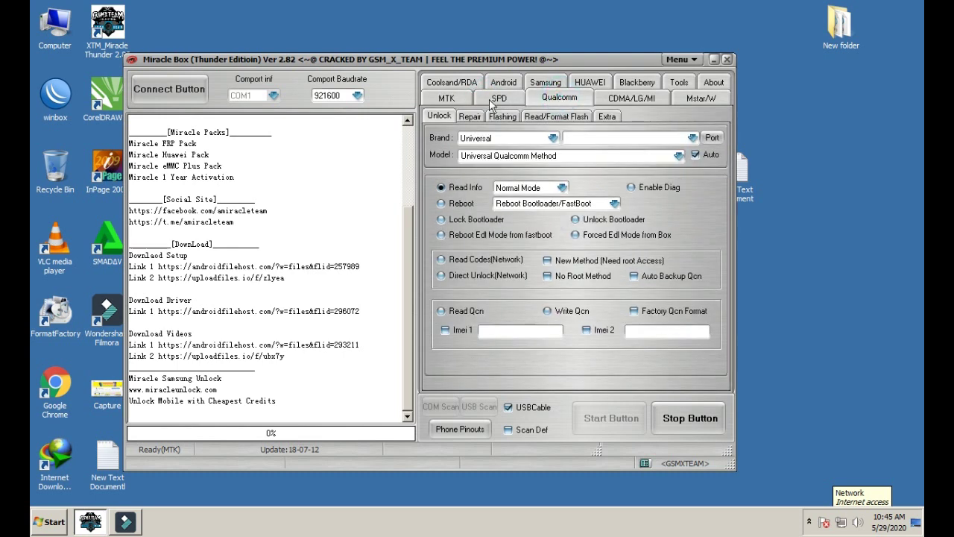
click(458, 102)
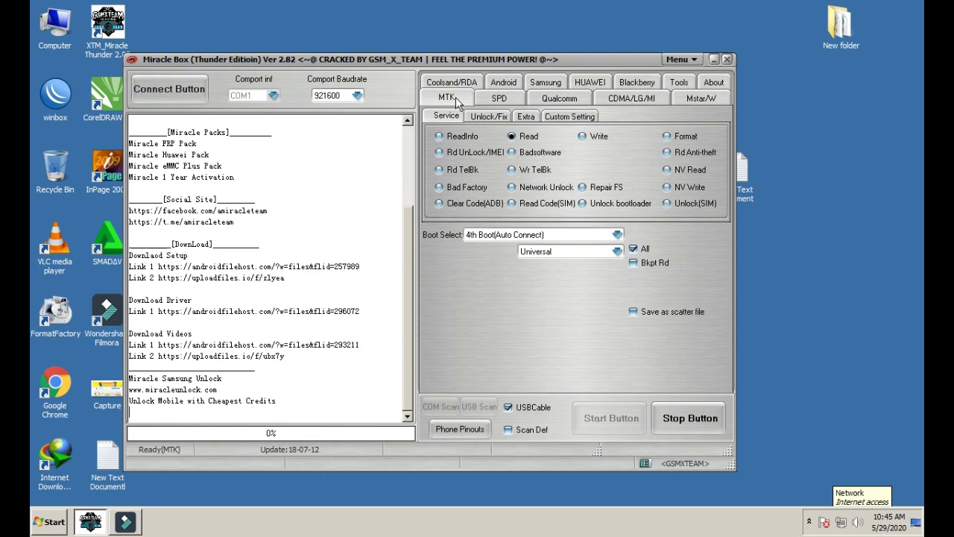
click(542, 84)
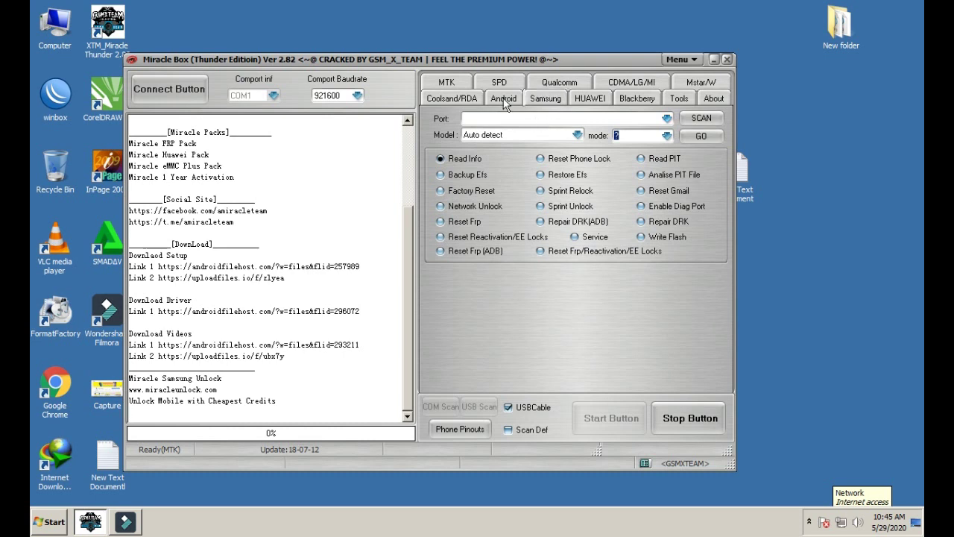
click(504, 103)
click(555, 104)
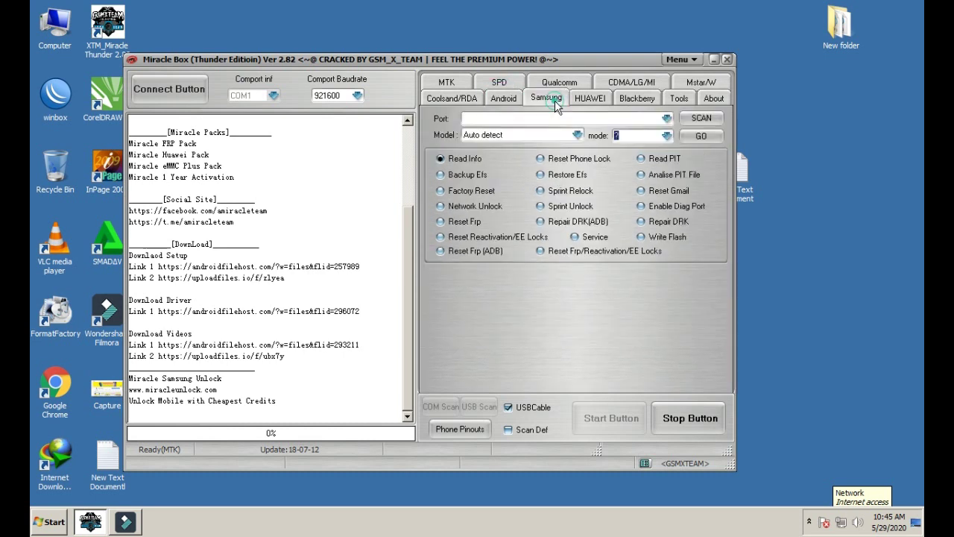
click(447, 97)
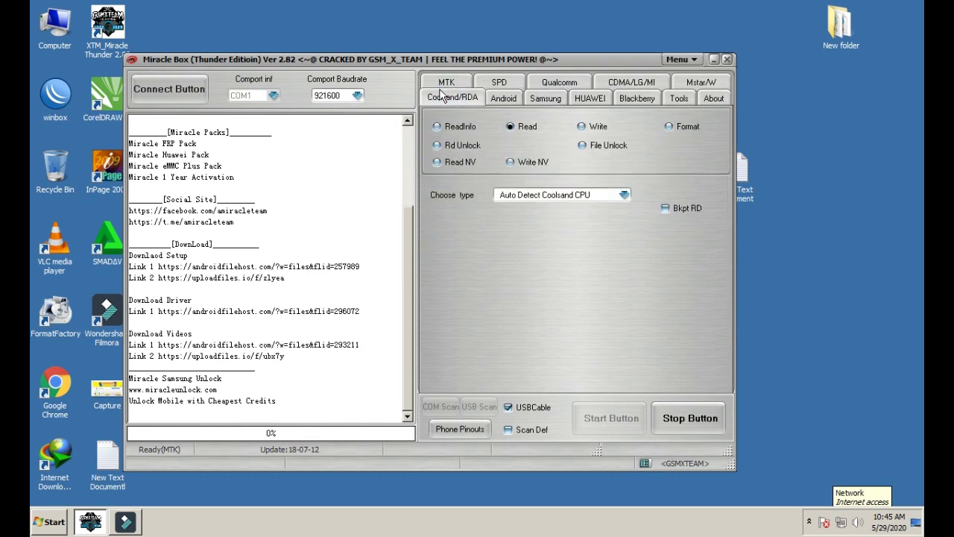
click(444, 83)
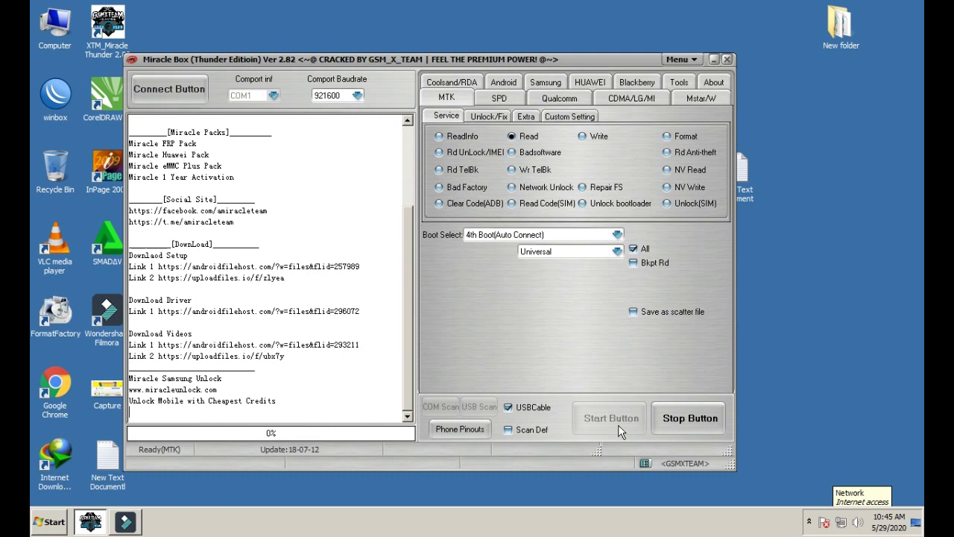
drag(565, 60, 573, 20)
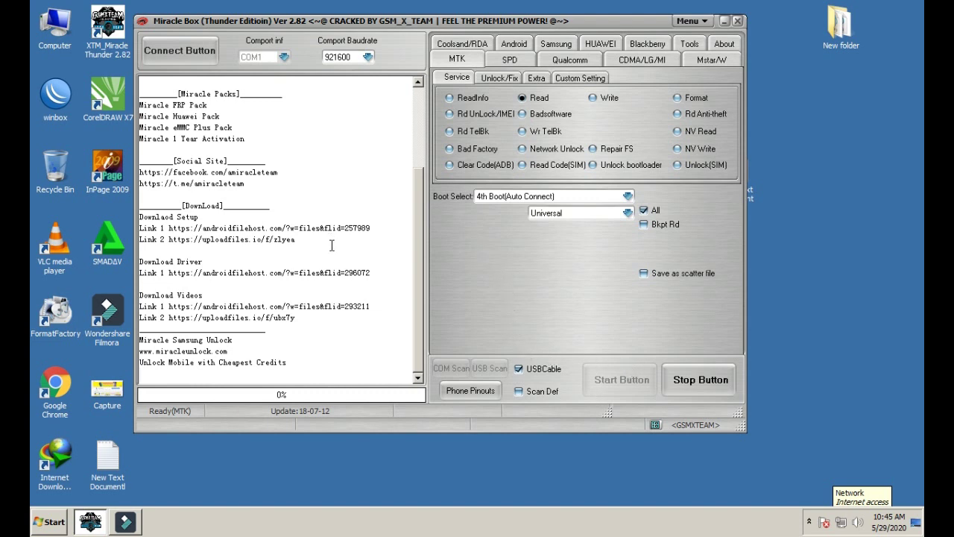
click(393, 231)
drag(394, 231, 141, 216)
click(294, 195)
drag(374, 247, 252, 225)
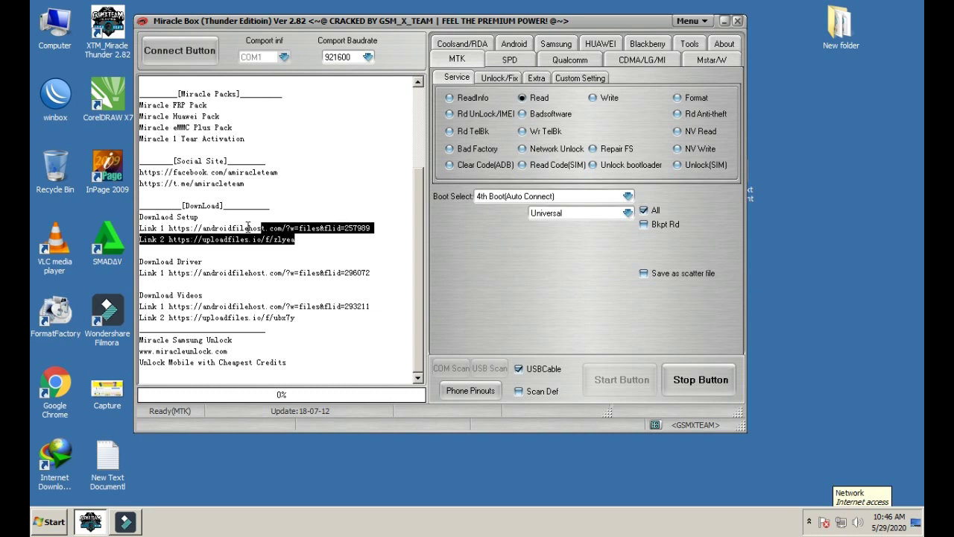
click(373, 254)
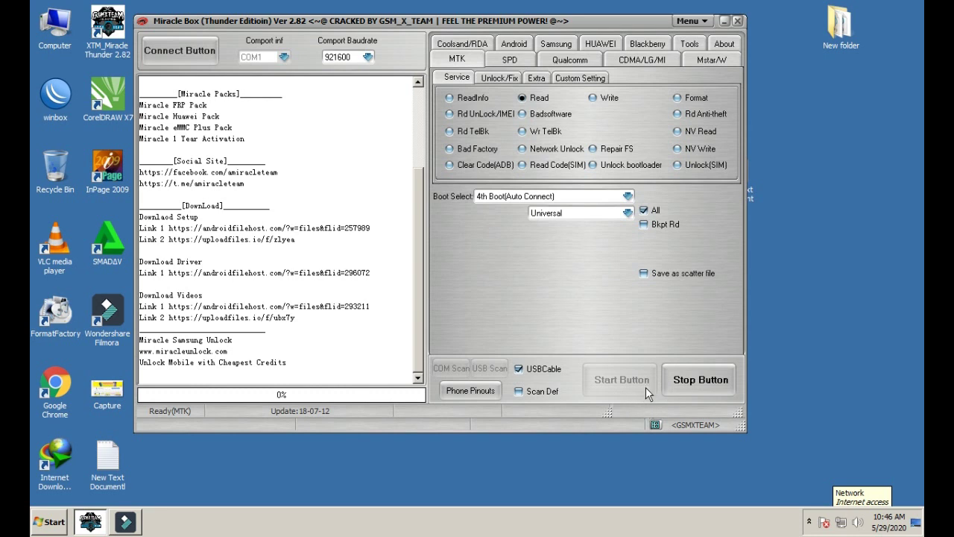
click(720, 21)
right_click(504, 227)
click(531, 258)
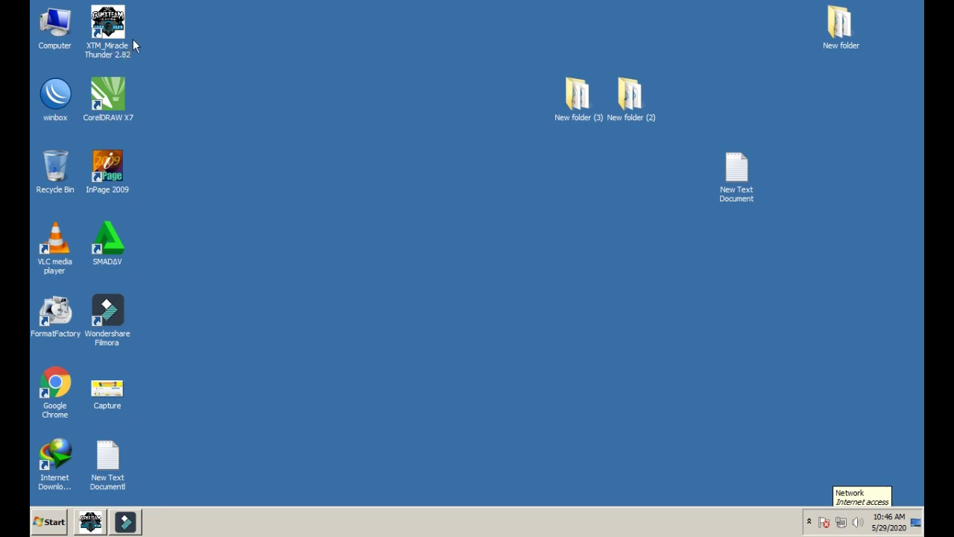
click(103, 521)
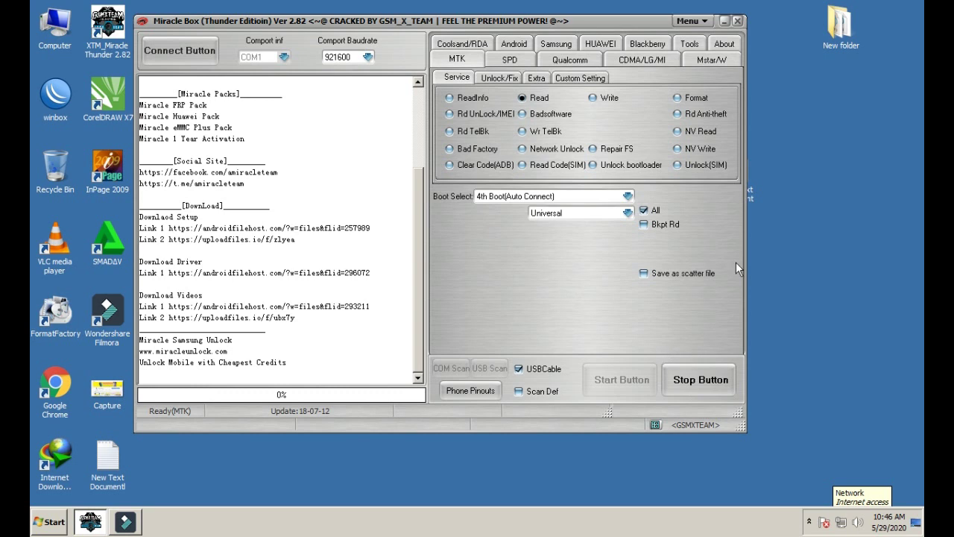
Close Miracle Box and open the file location of the XTM_Miracle Thunder 2.82 desktop shortcut in a maximized window
click(736, 22)
click(483, 297)
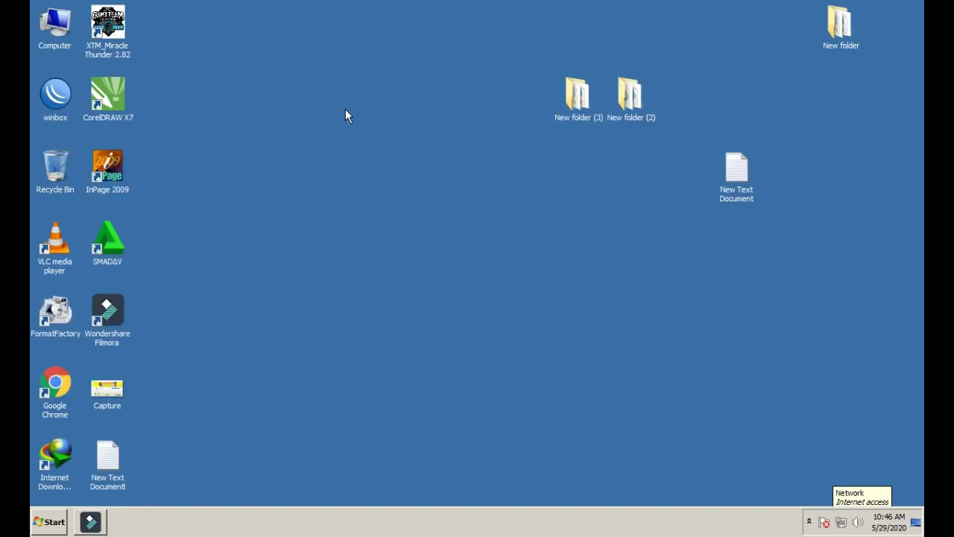
right_click(115, 38)
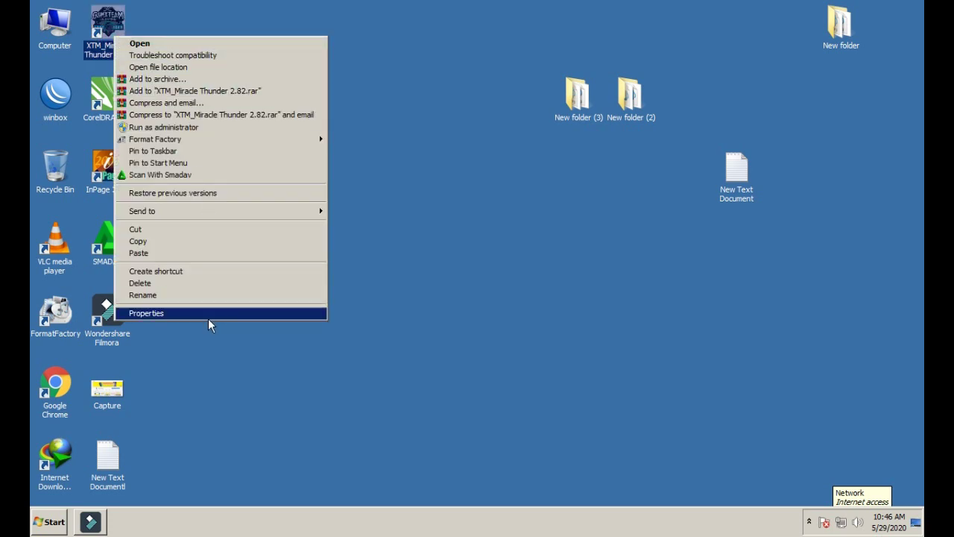
click(158, 312)
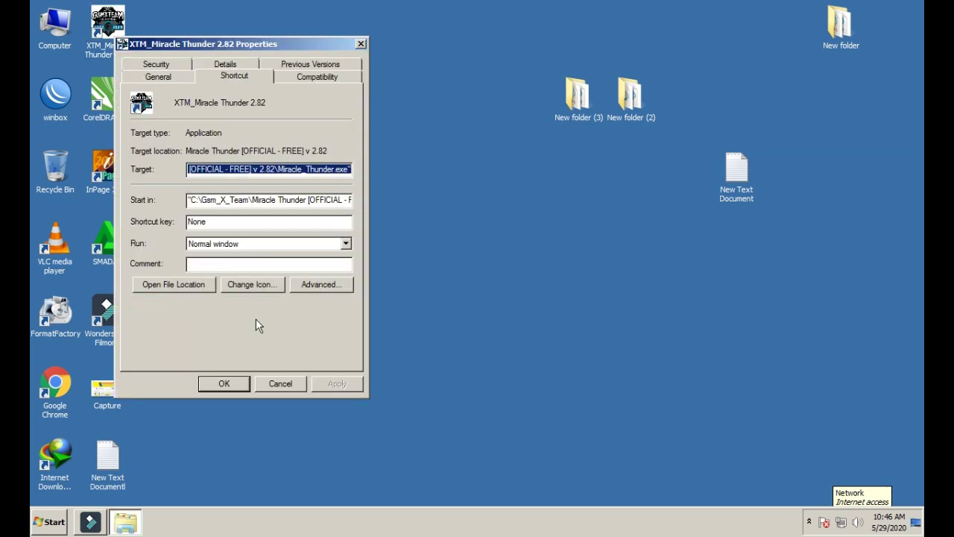
drag(238, 50, 351, 30)
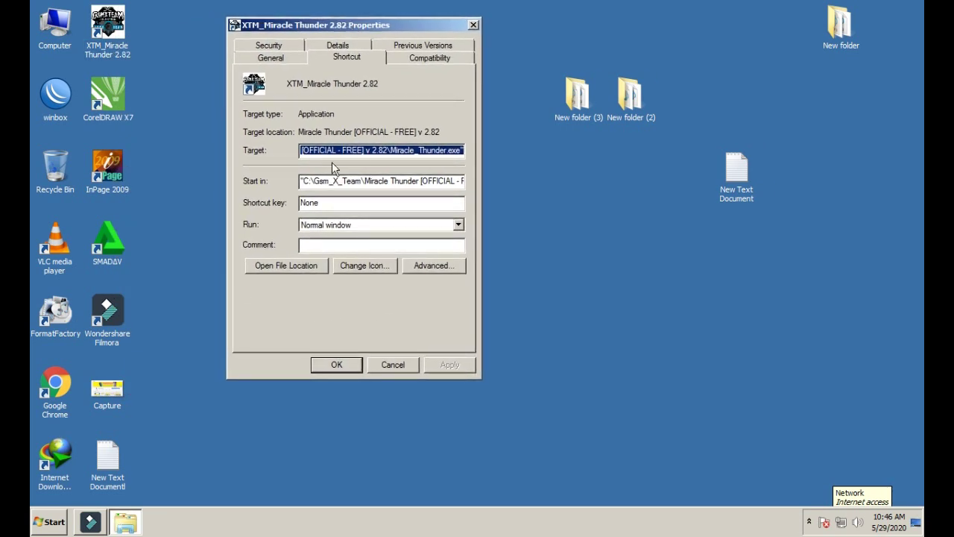
click(274, 270)
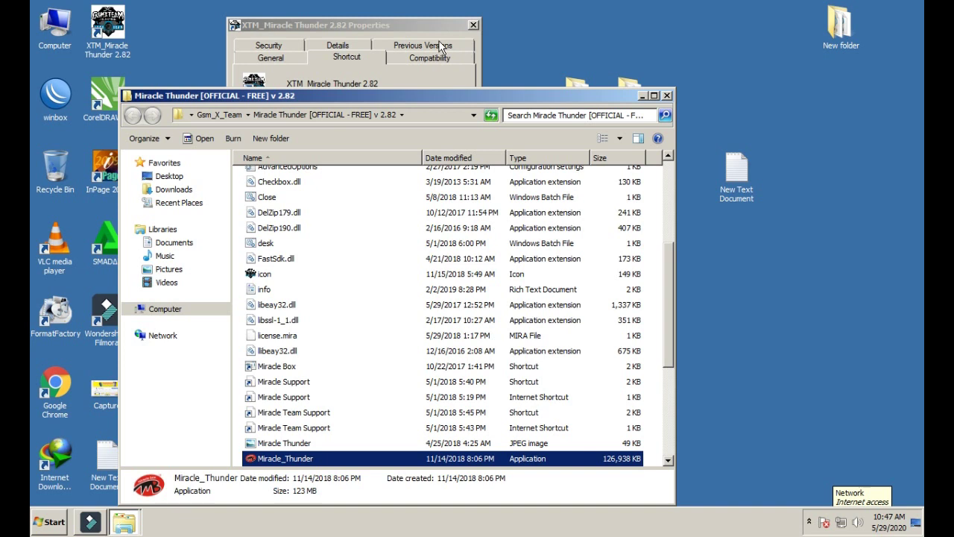
drag(416, 30, 412, 25)
click(468, 19)
drag(437, 94, 453, 24)
click(671, 25)
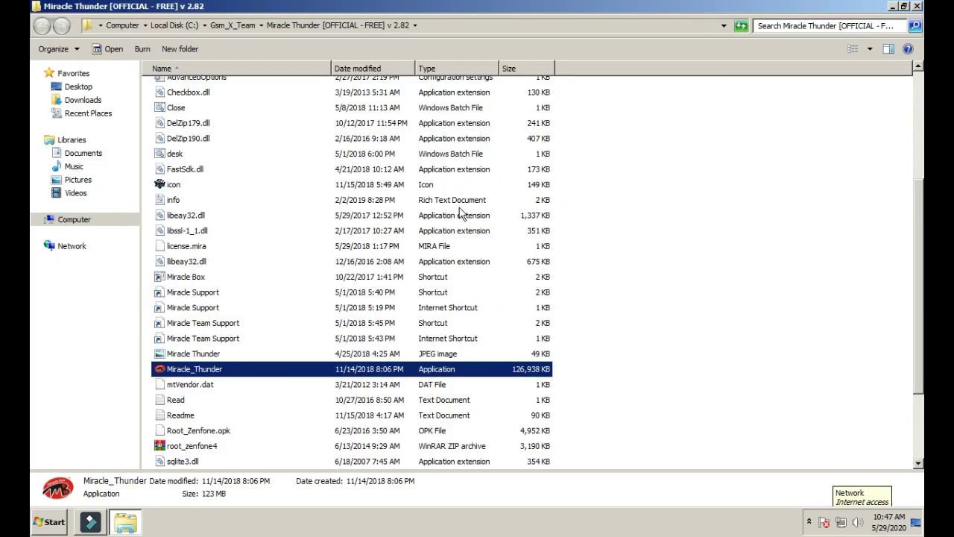
Open the data subfolder inside the BOX_Data folder of the Miracle Thunder installation
scroll(464, 211, up, 4)
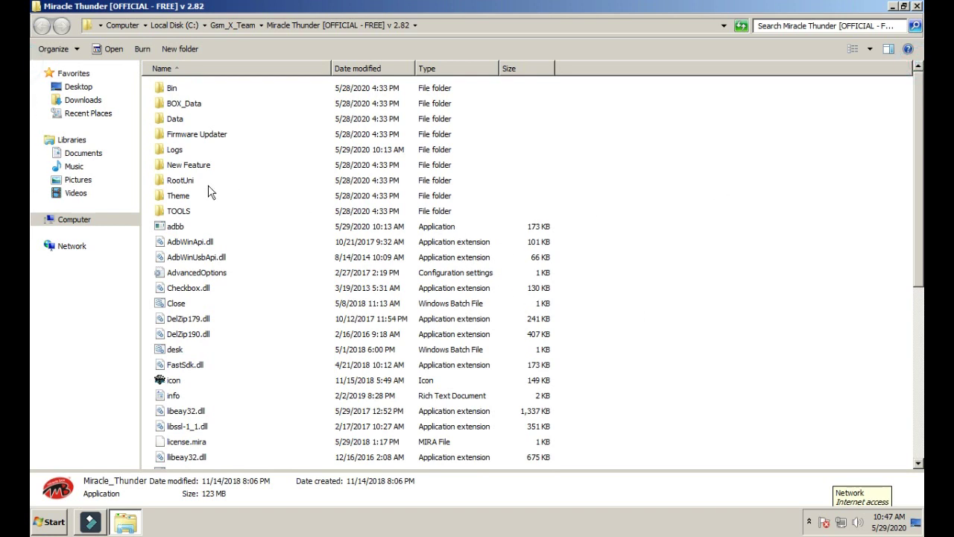
click(176, 105)
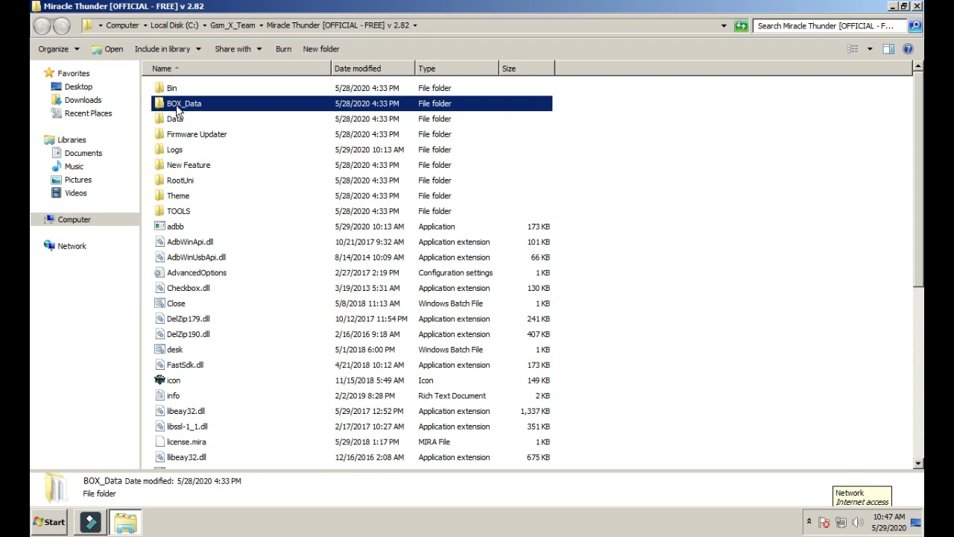
double_click(178, 110)
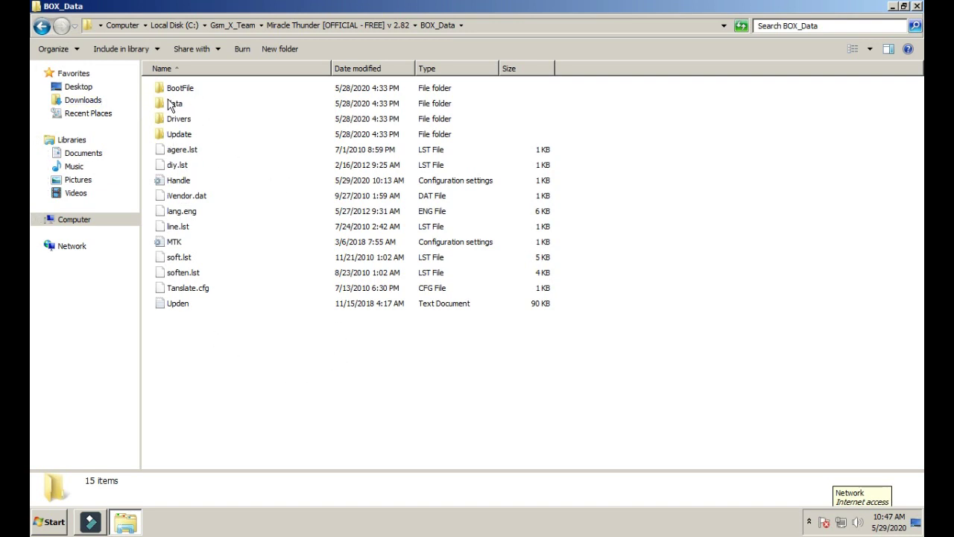
double_click(172, 104)
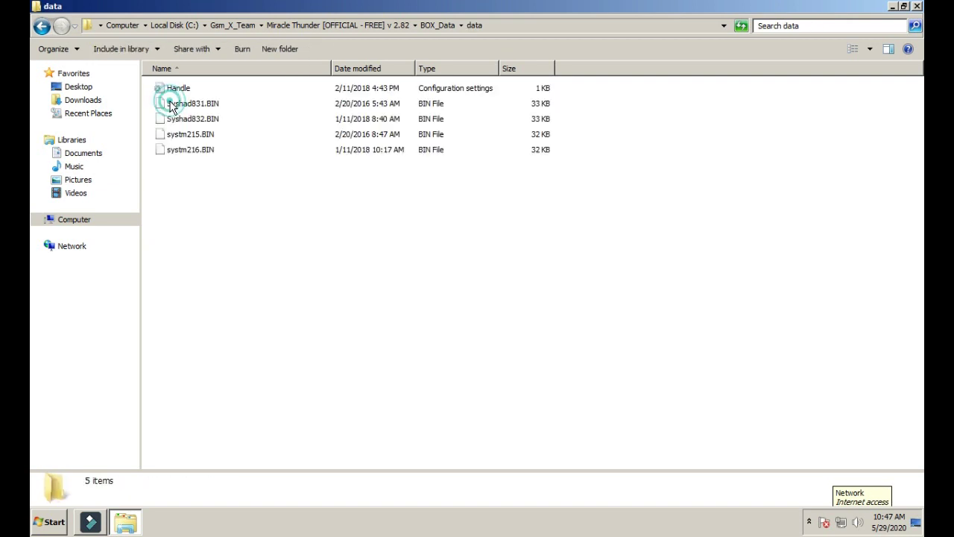
click(42, 26)
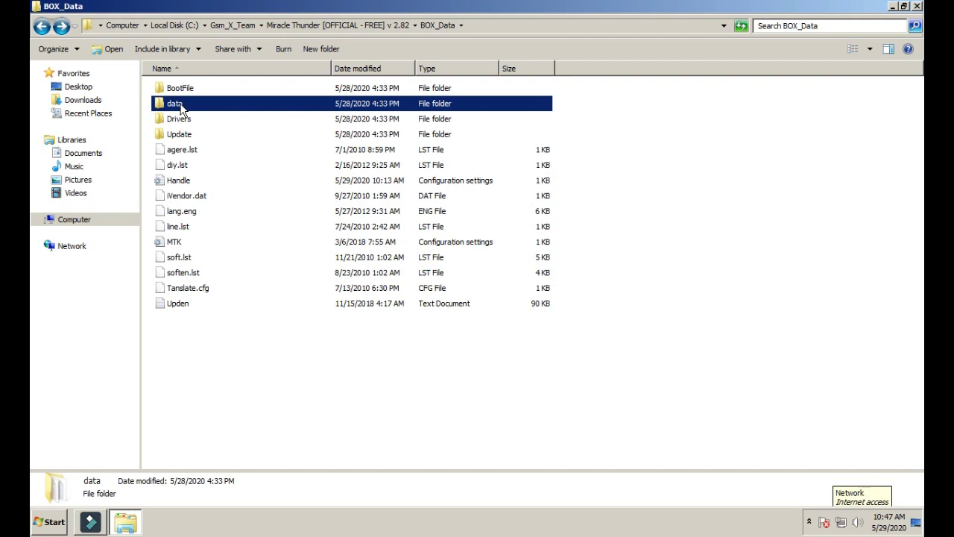
double_click(181, 109)
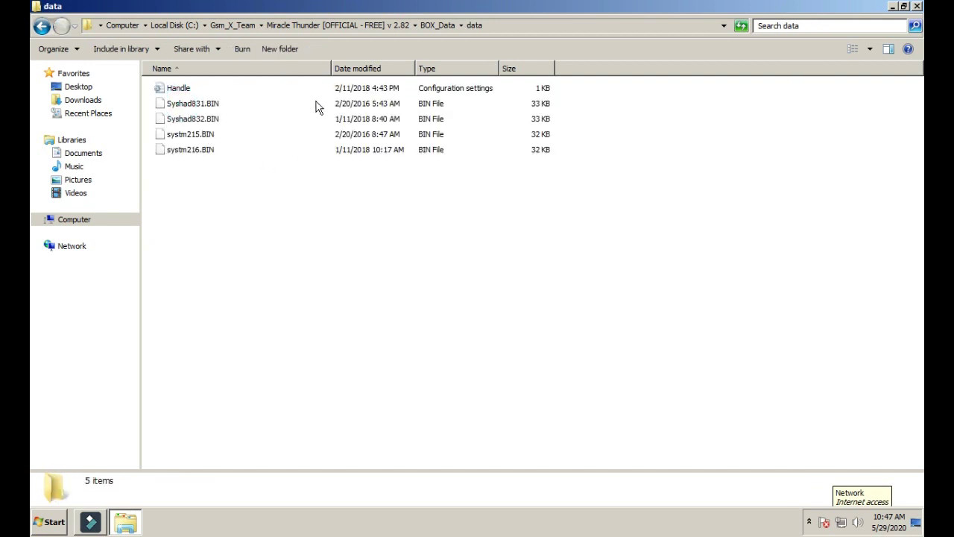
Delete the Handle configuration settings file from the data folder
click(222, 90)
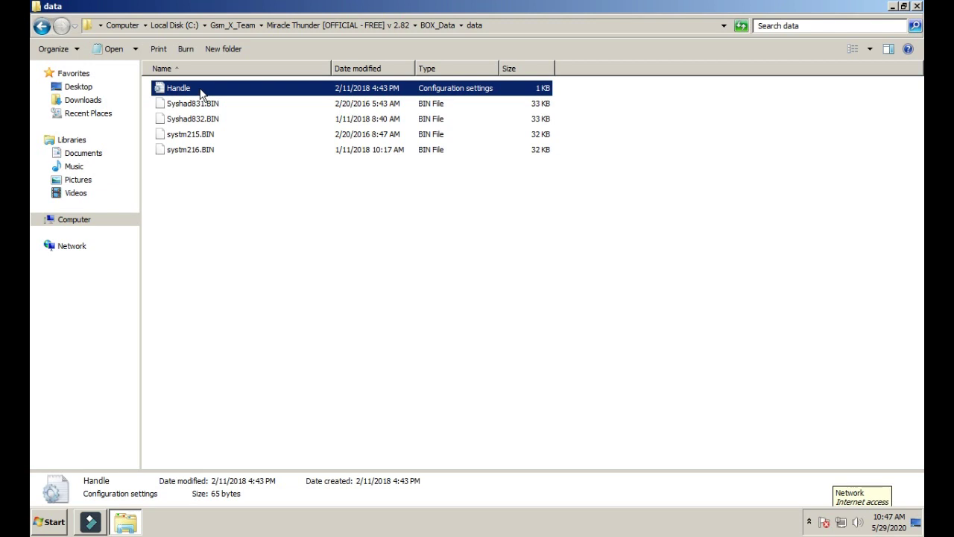
right_click(201, 95)
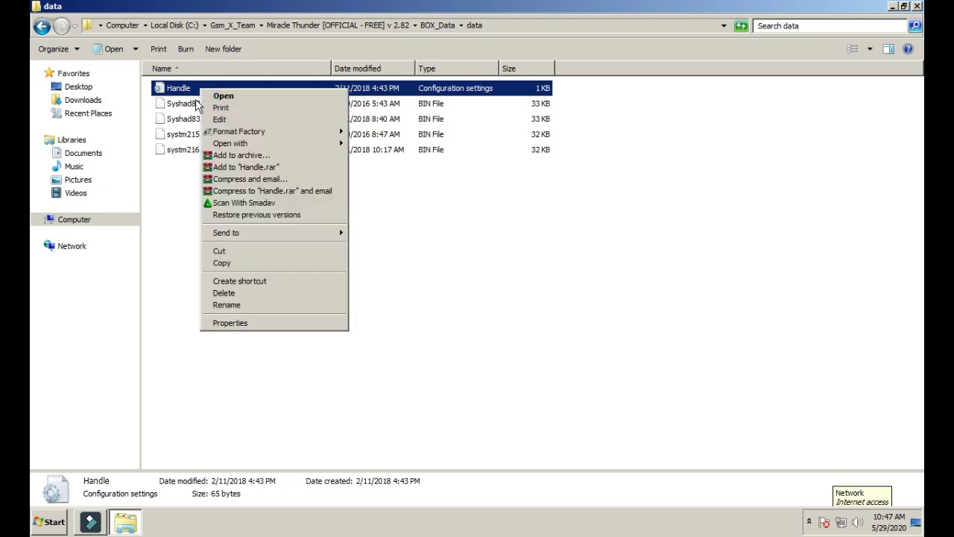
click(228, 293)
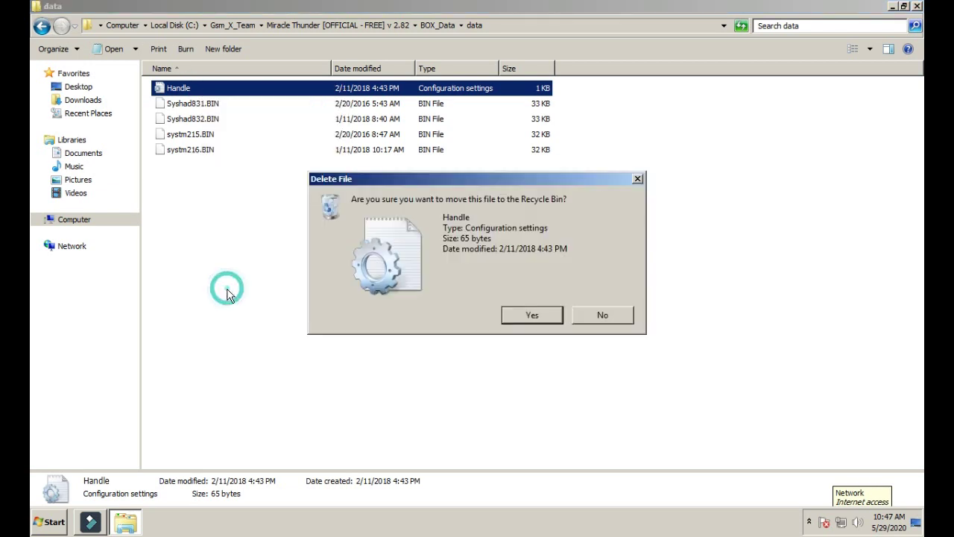
click(529, 315)
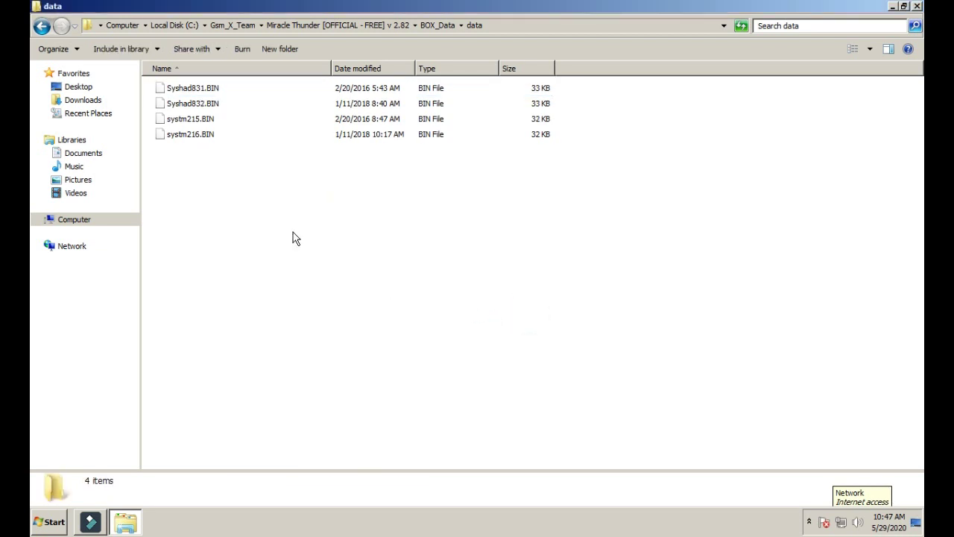
Go back to the BOX_Data folder and delete its Handle configuration settings file
click(42, 27)
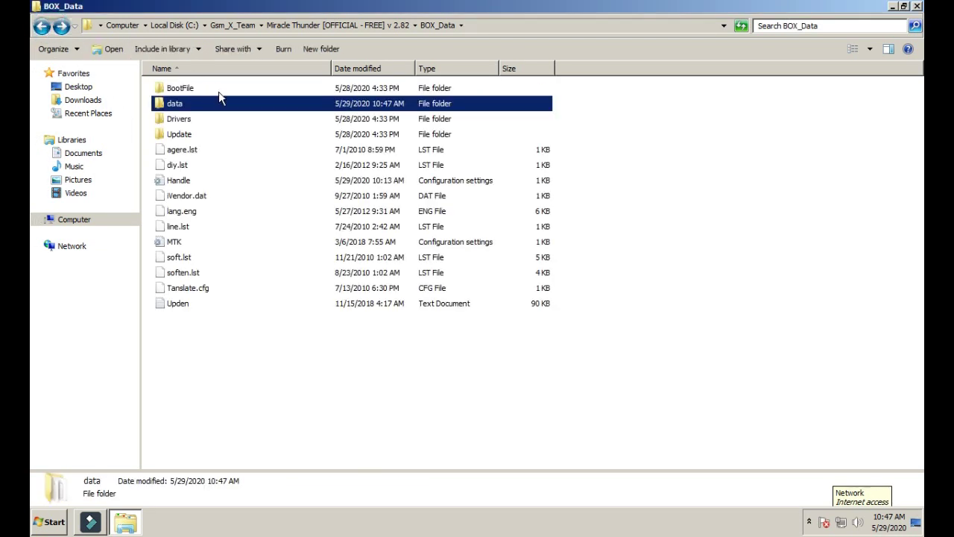
click(172, 184)
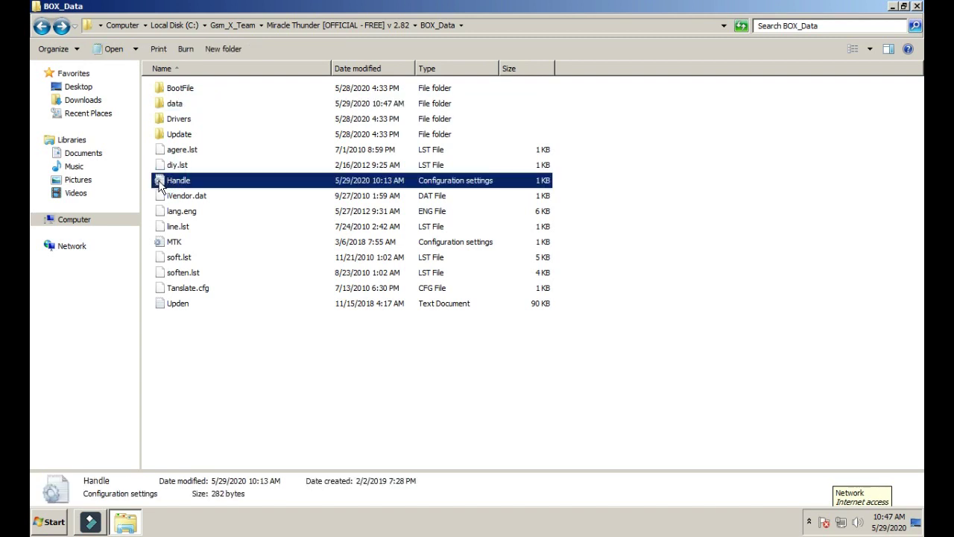
right_click(346, 184)
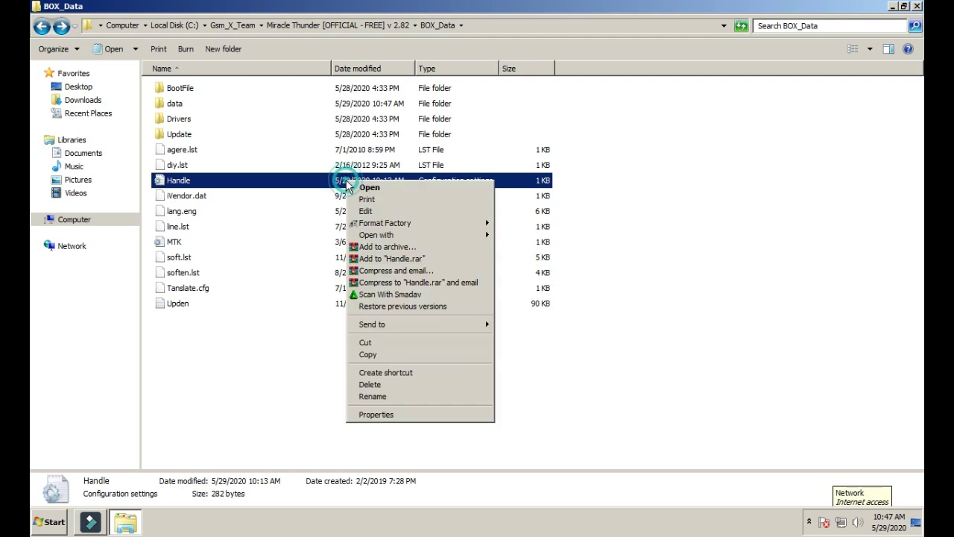
click(415, 385)
click(527, 317)
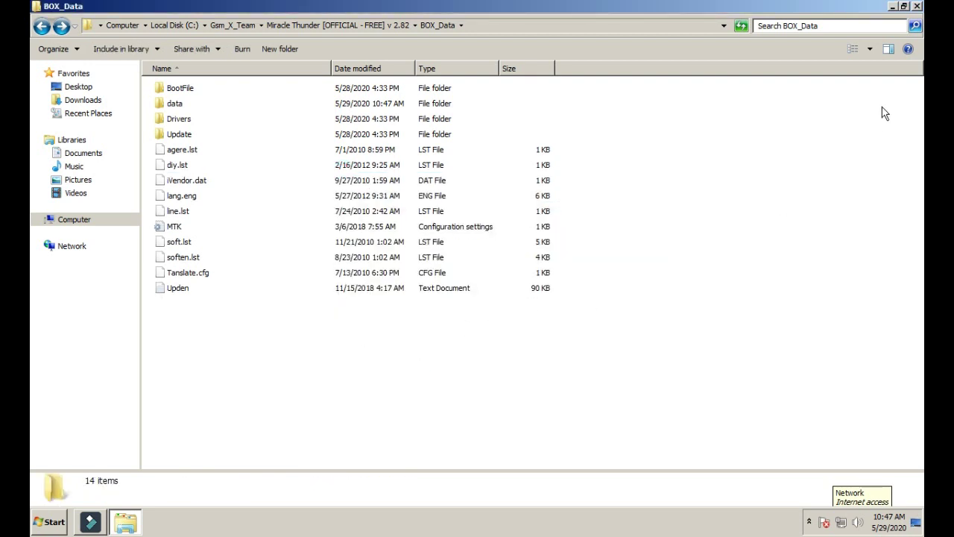
Close the BOX_Data folder window and refresh the desktop
click(919, 7)
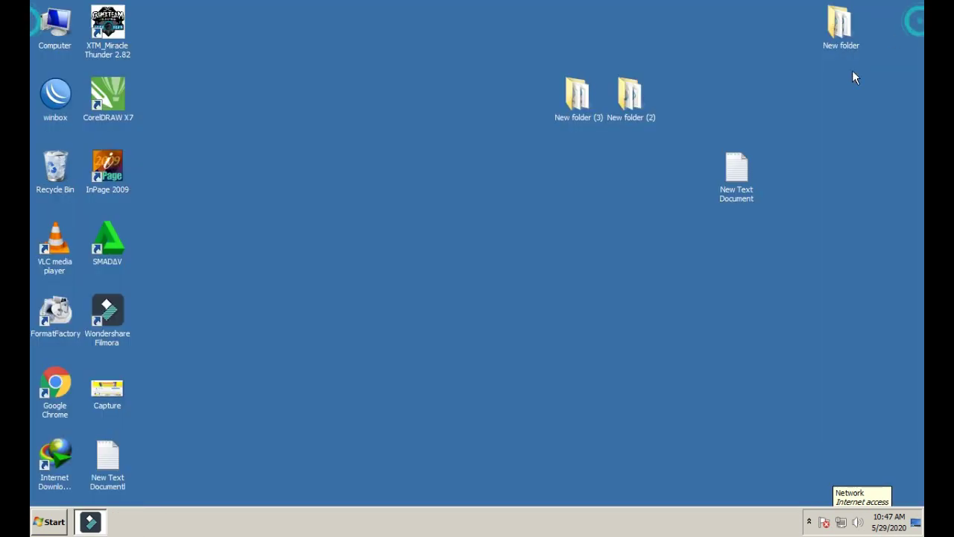
right_click(553, 206)
click(567, 235)
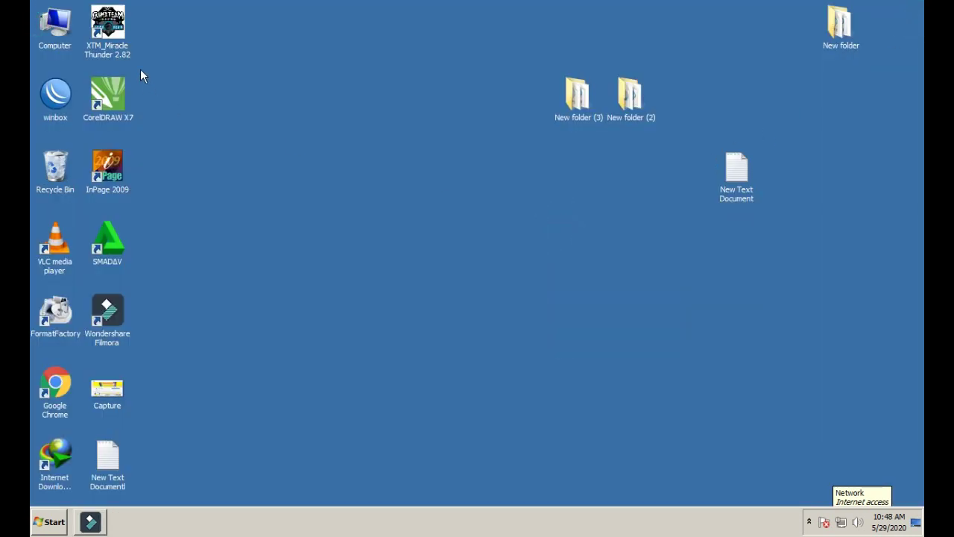
Relaunch Miracle Box from the XTM_Miracle Thunder 2.82 desktop shortcut and reposition its main window
double_click(108, 24)
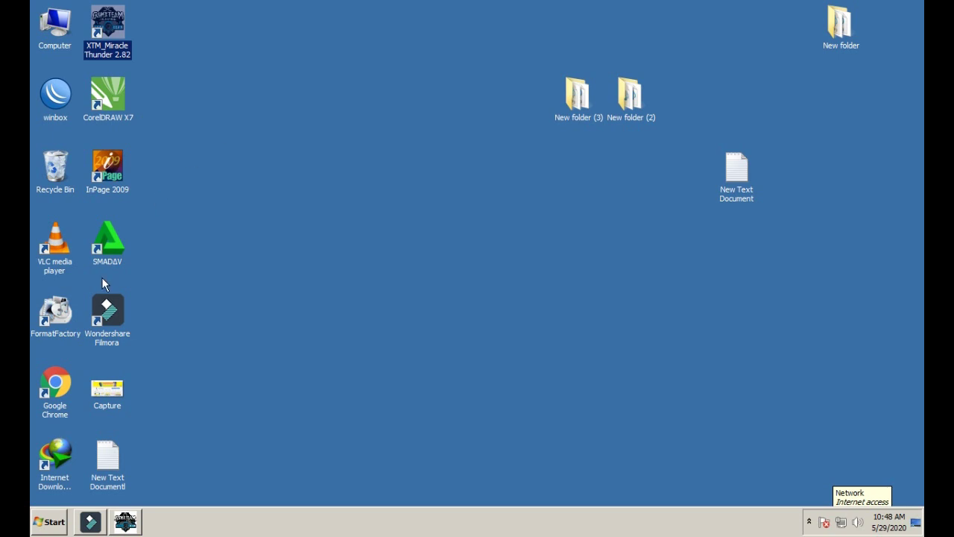
click(125, 521)
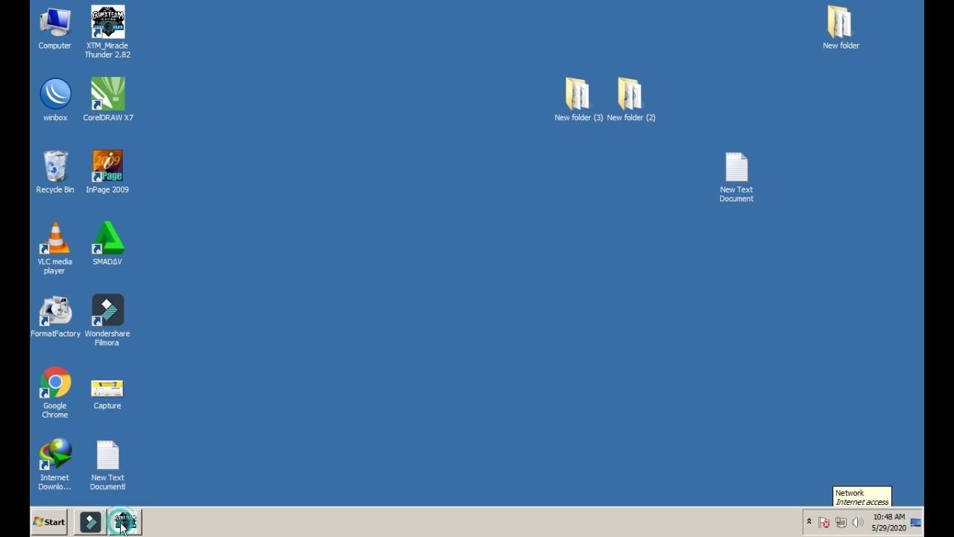
right_click(292, 324)
click(296, 351)
right_click(310, 235)
click(332, 266)
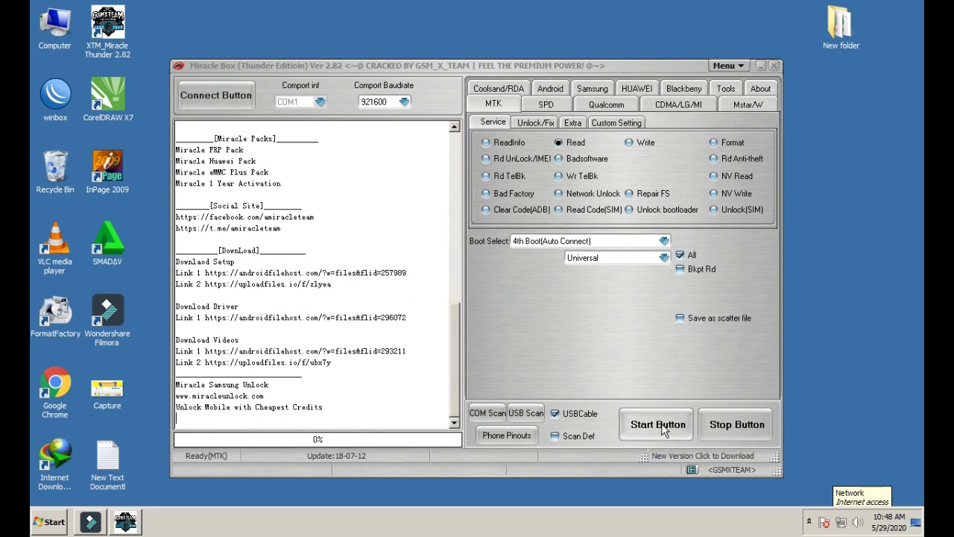
drag(569, 69, 552, 45)
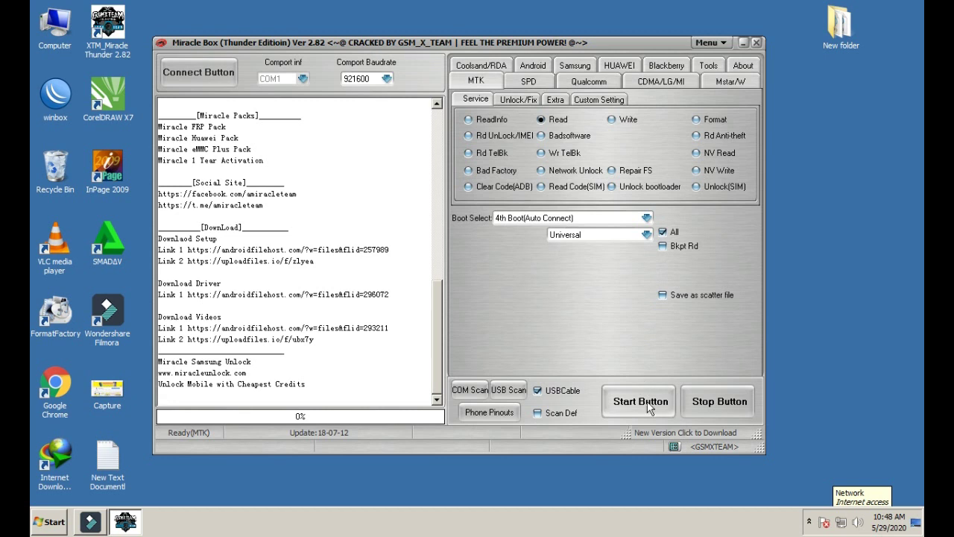
Exit Miracle Box, confirming that the program should close, and refresh the desktop
click(756, 43)
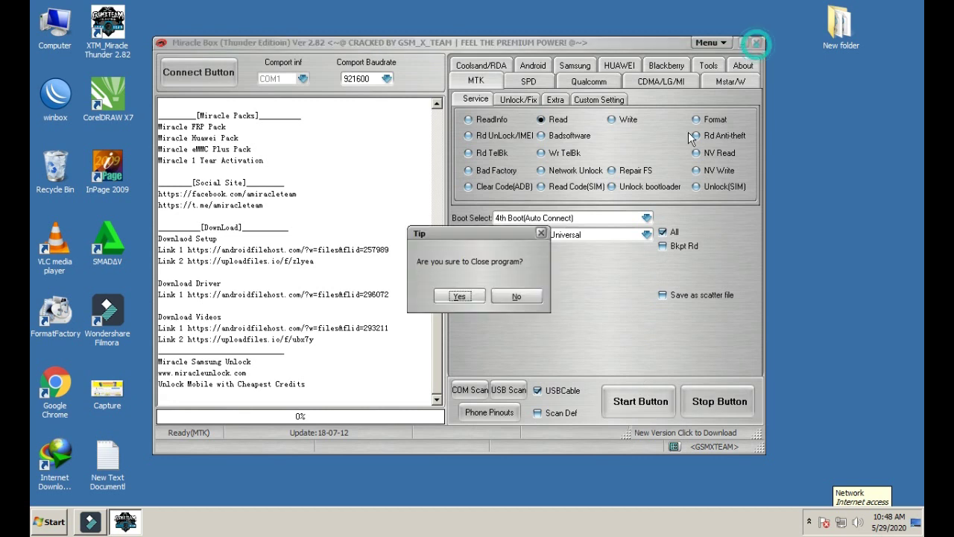
click(469, 298)
right_click(439, 255)
click(455, 283)
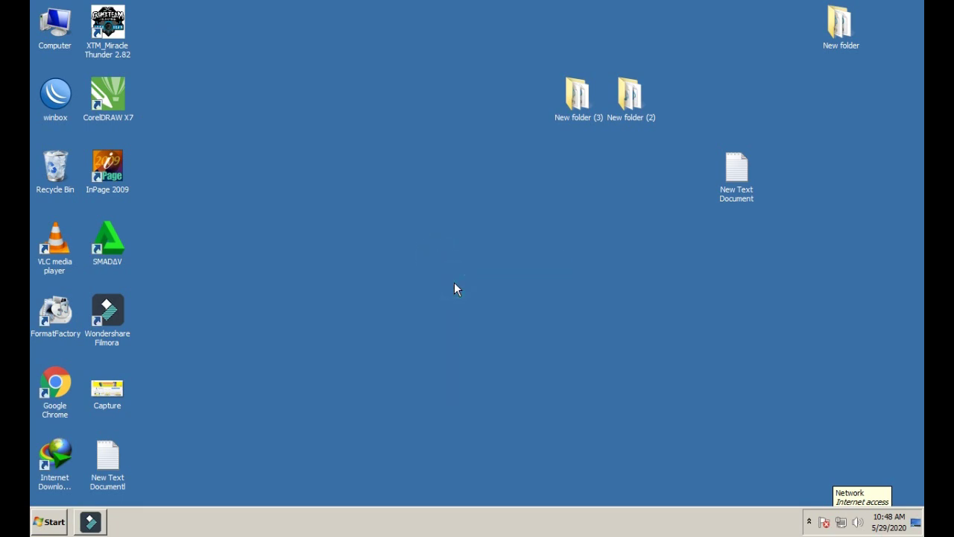